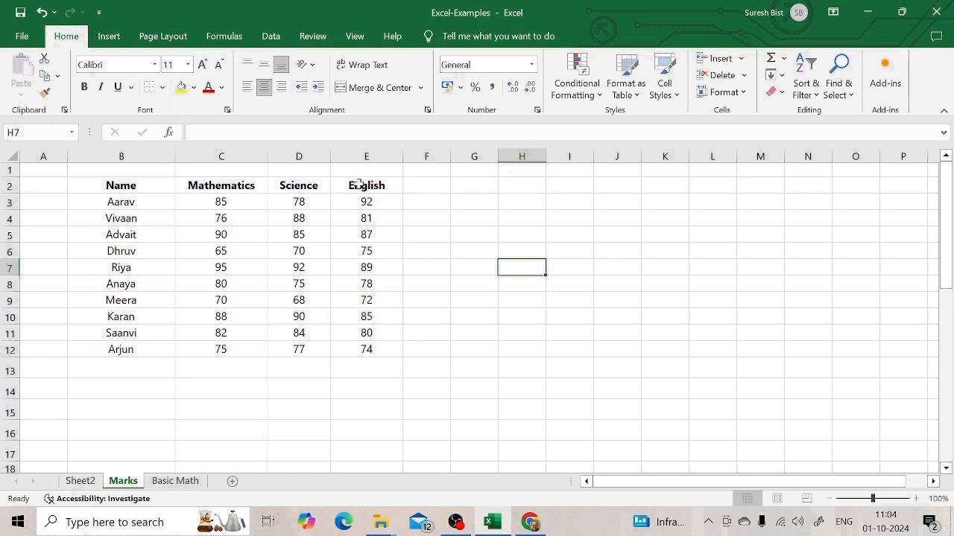
Step: Examine the English column from its header in E2 through its marks in E3:E12
left_click(362, 190)
left_click(363, 204)
left_click(369, 238)
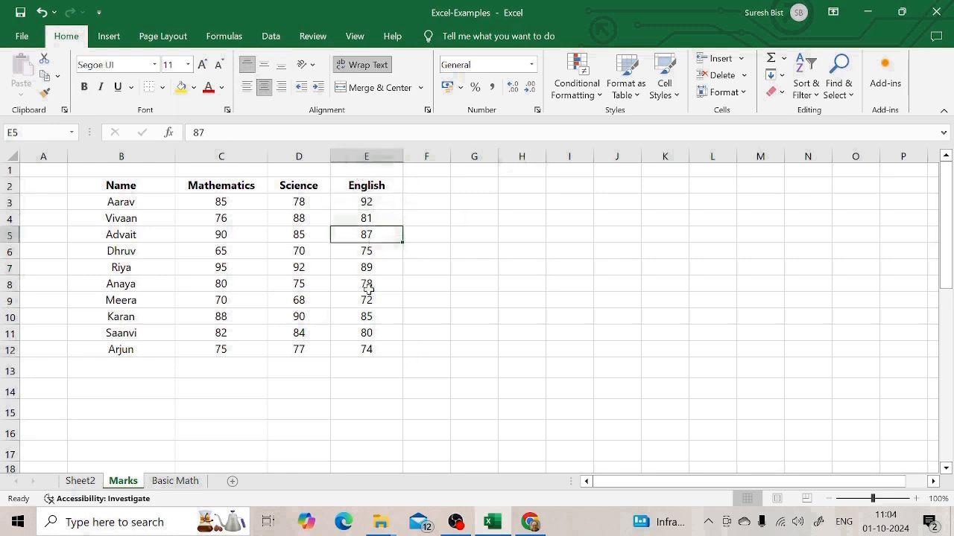
left_click(366, 333)
left_click(366, 350)
left_click(476, 272)
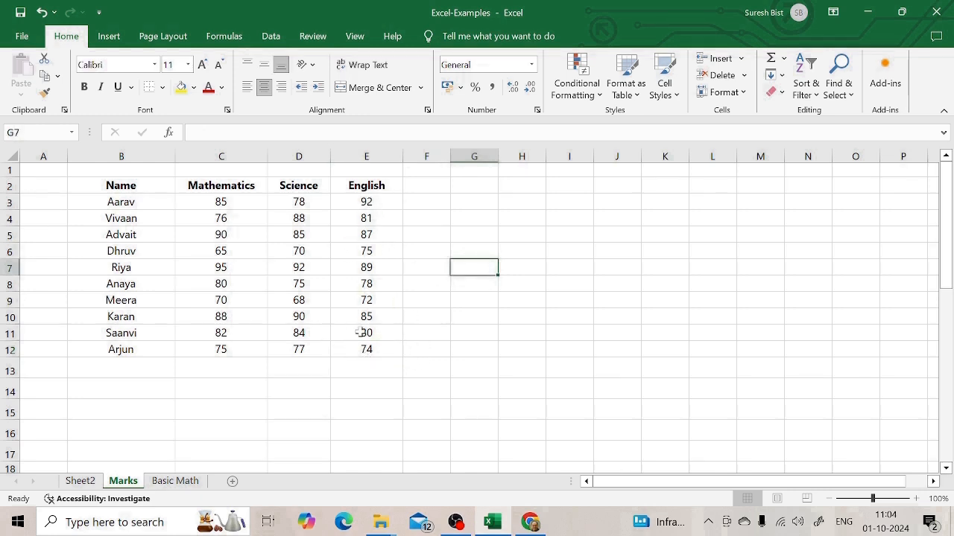
Step: Enter =COUNT(E3:E12) in E13 to count the numeric marks in the English column, and check the entered formula
double_click(364, 370)
type("=cou")
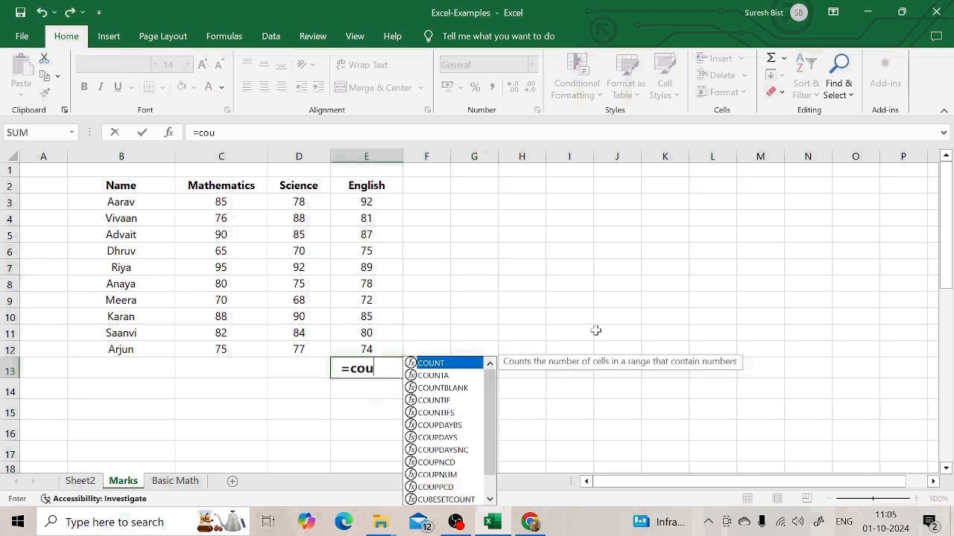
type("nt(")
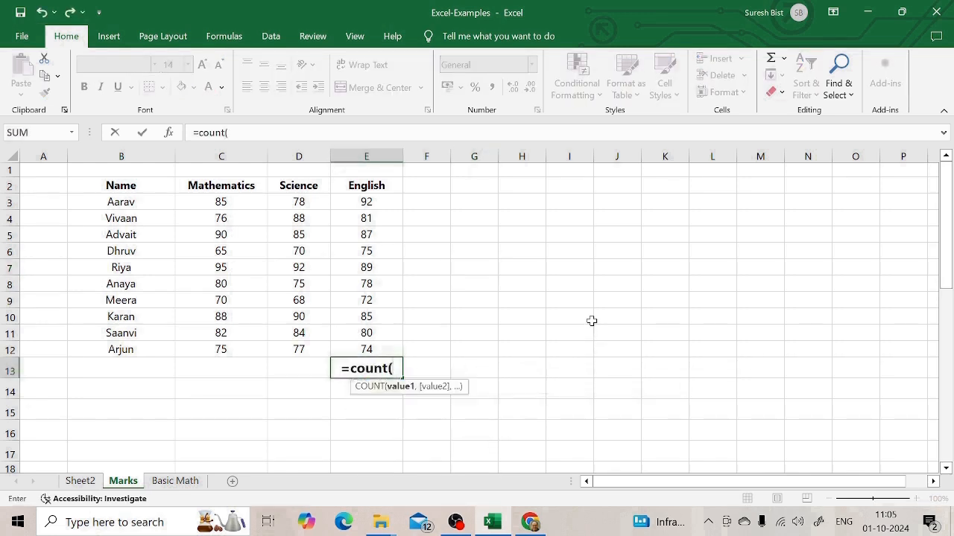
left_click_drag(366, 202, 366, 350)
type(")")
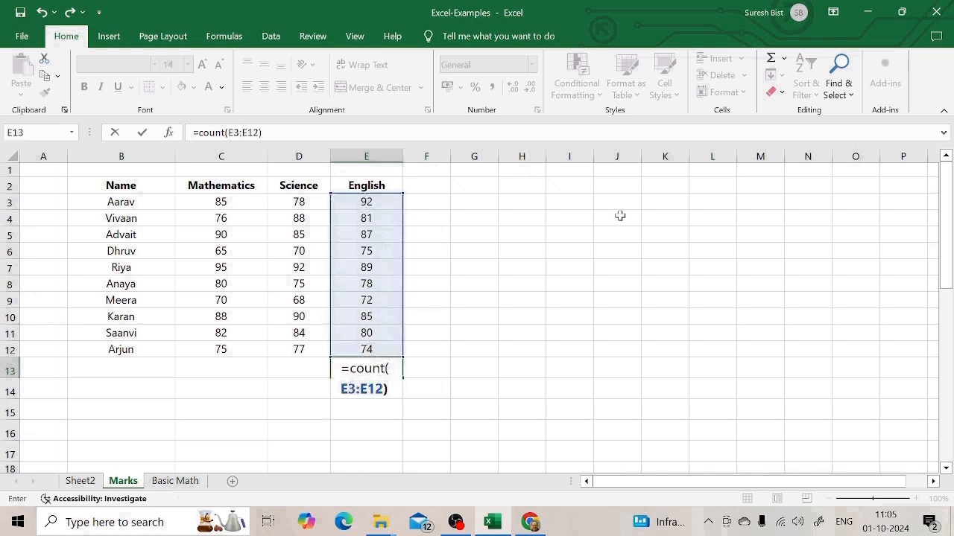
key("Return")
left_click(364, 368)
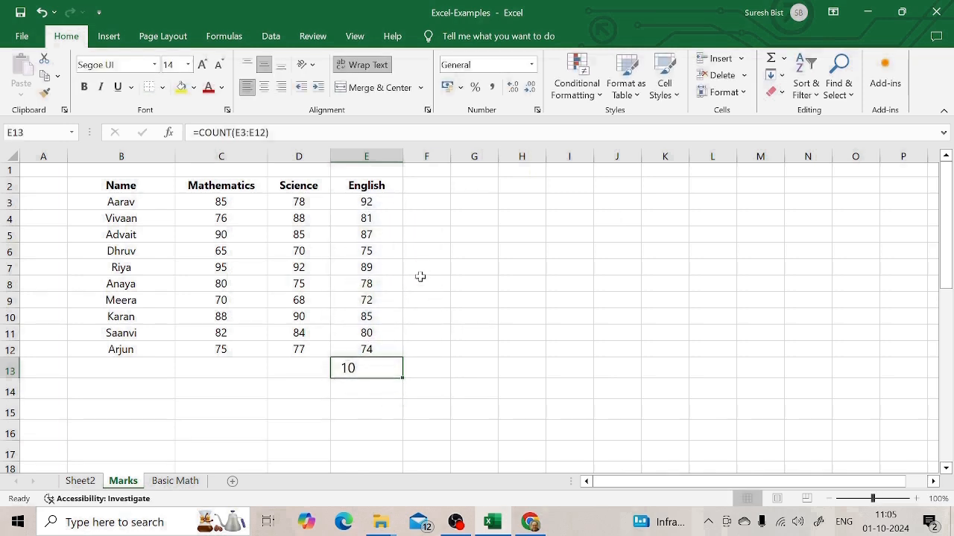
key("Right")
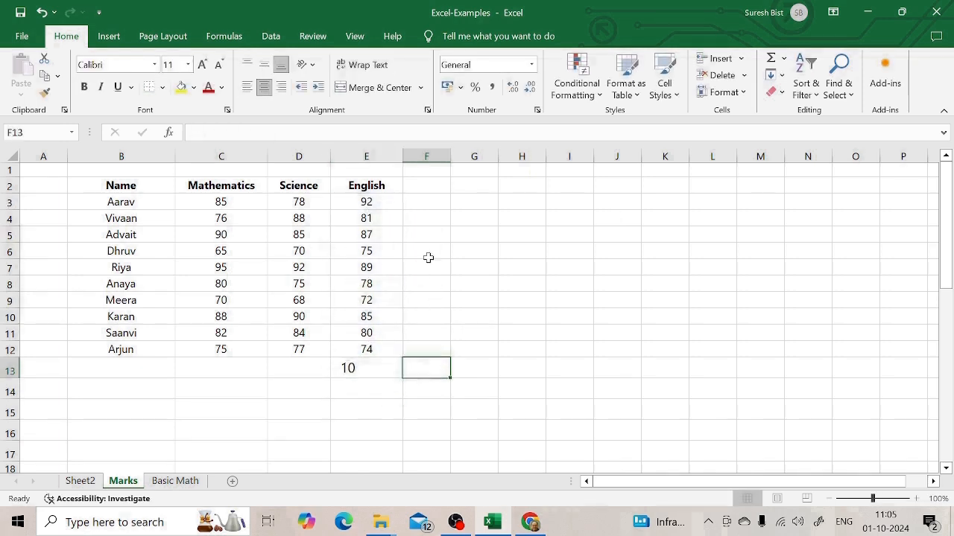
left_click(347, 368)
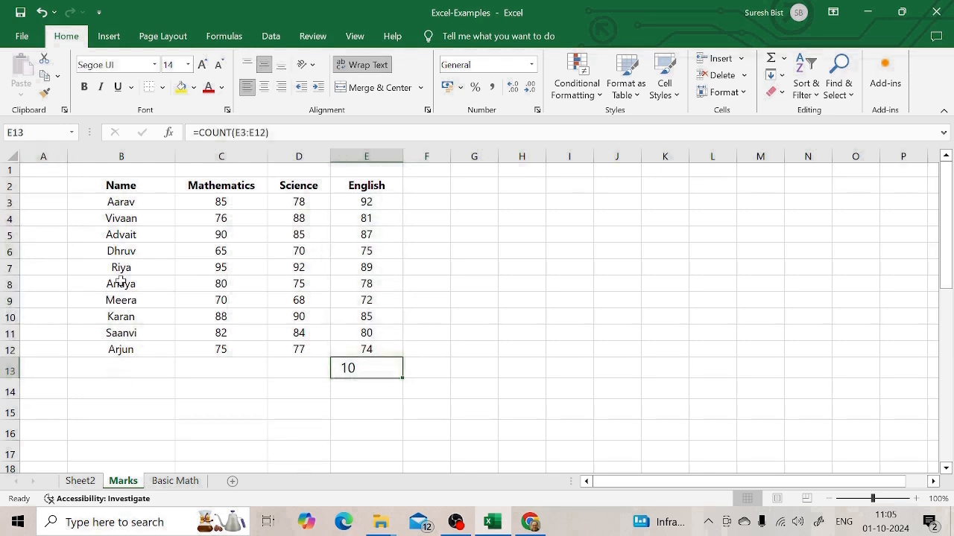
Step: Try counting the text entries in the Name column with =COUNT(B3:B12) in B13
double_click(110, 368)
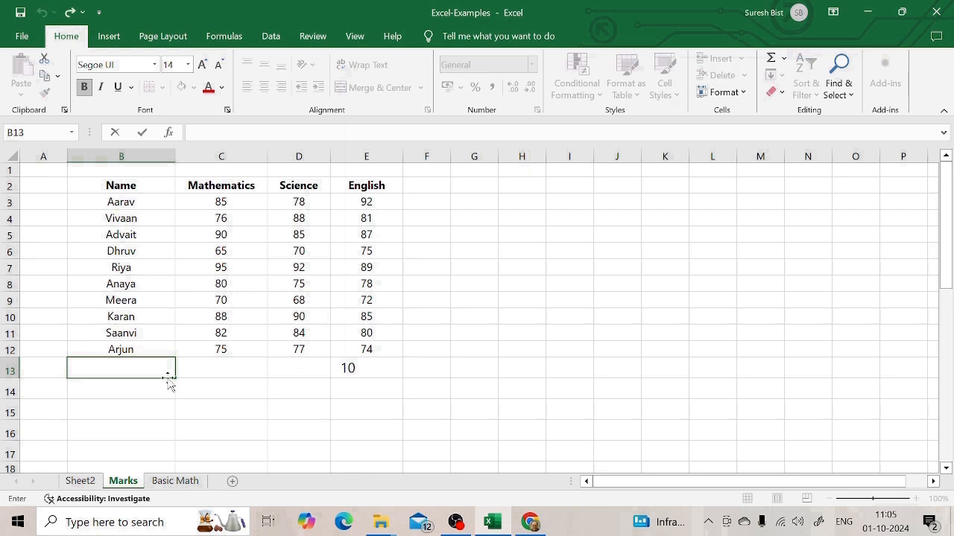
type("=count(")
left_click(117, 204)
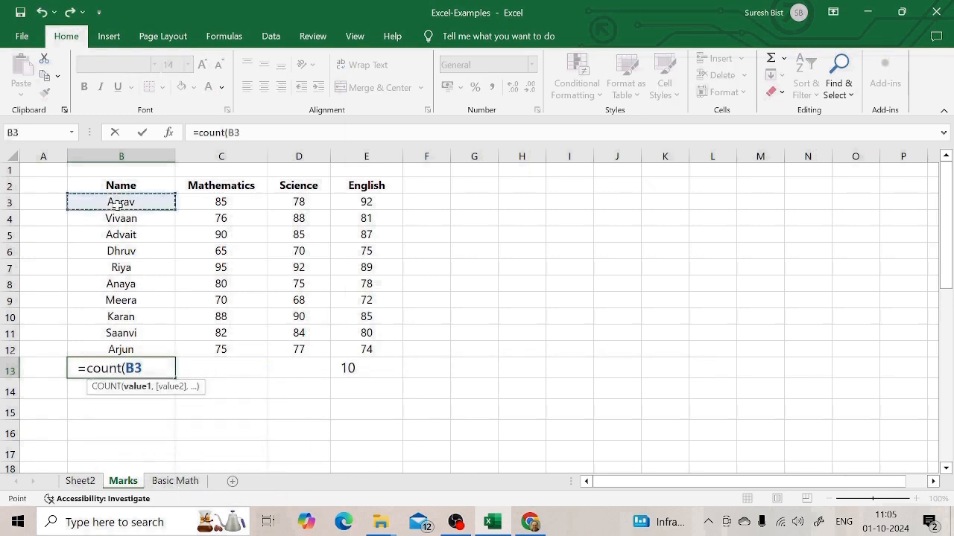
left_click_drag(117, 203, 122, 347)
key("ctrl+Return")
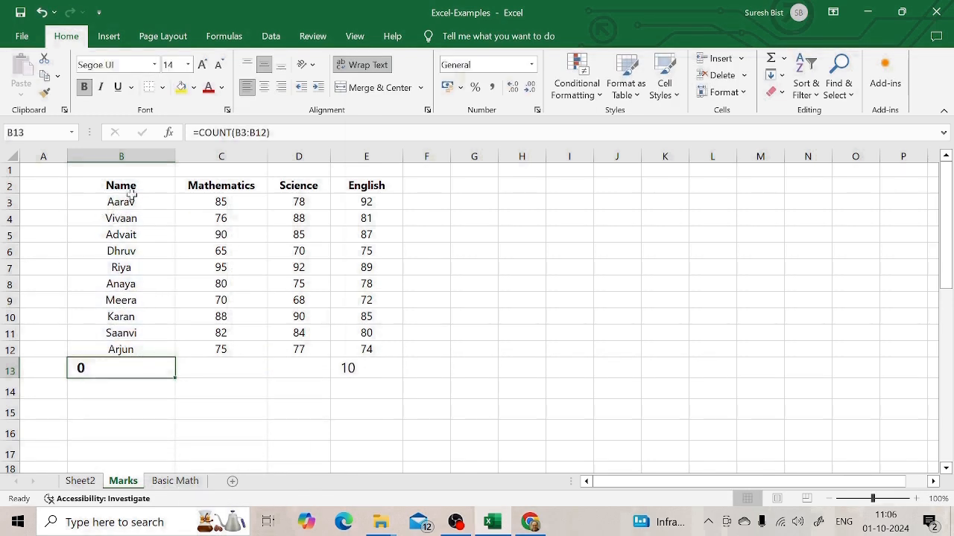
left_click(236, 393)
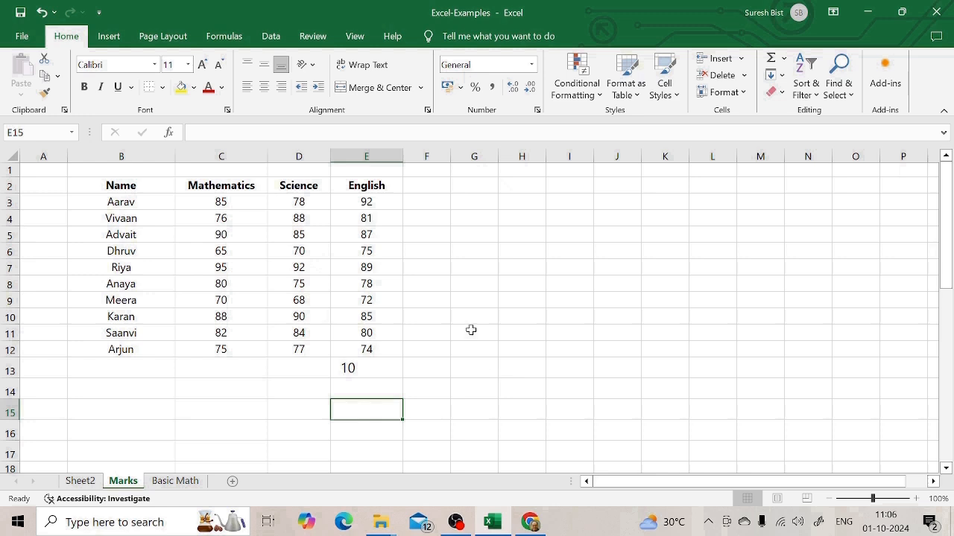
Step: Enter =COUNTA(B3:B12) in B13 to count the non-empty cells in the Name column
left_click(71, 371)
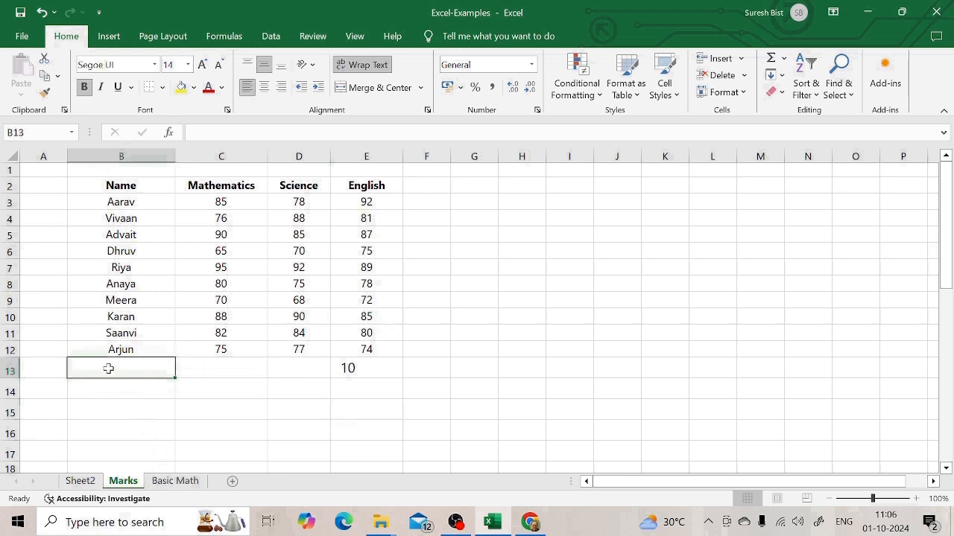
type("=counta(")
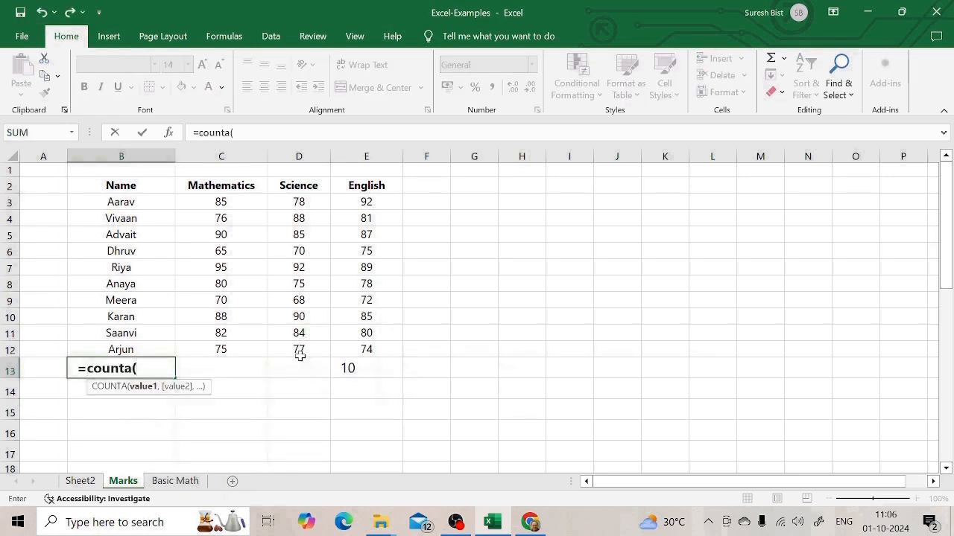
left_click_drag(124, 202, 104, 355)
key("ctrl+Return")
Step: Review the counted entries of the Name column and the COUNTA formula in B13
key("Up")
key("Up")
key("Up")
key("Up")
key("Up")
key("Up")
key("Up")
key("Up")
key("Up")
key("Up")
key("Up")
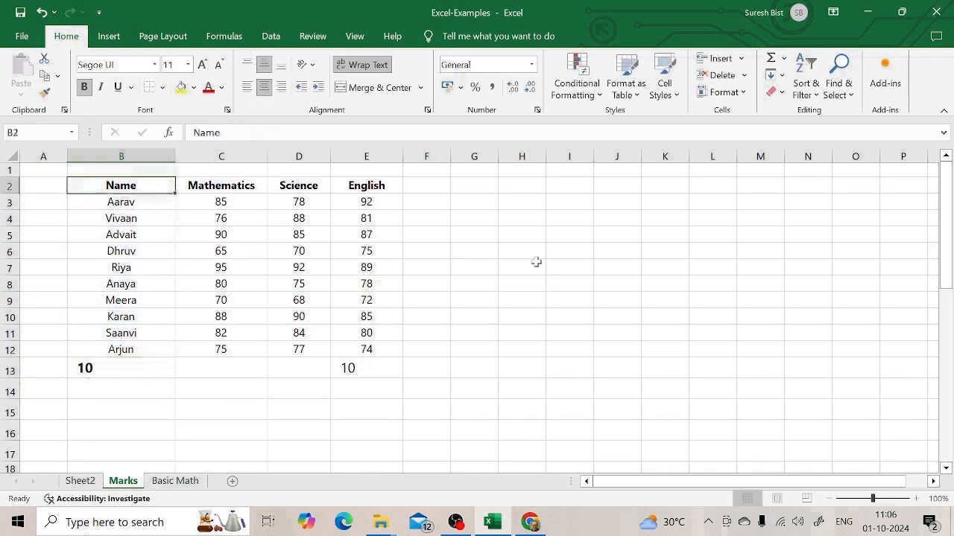
key("ctrl+Down")
key("Up")
key("Up")
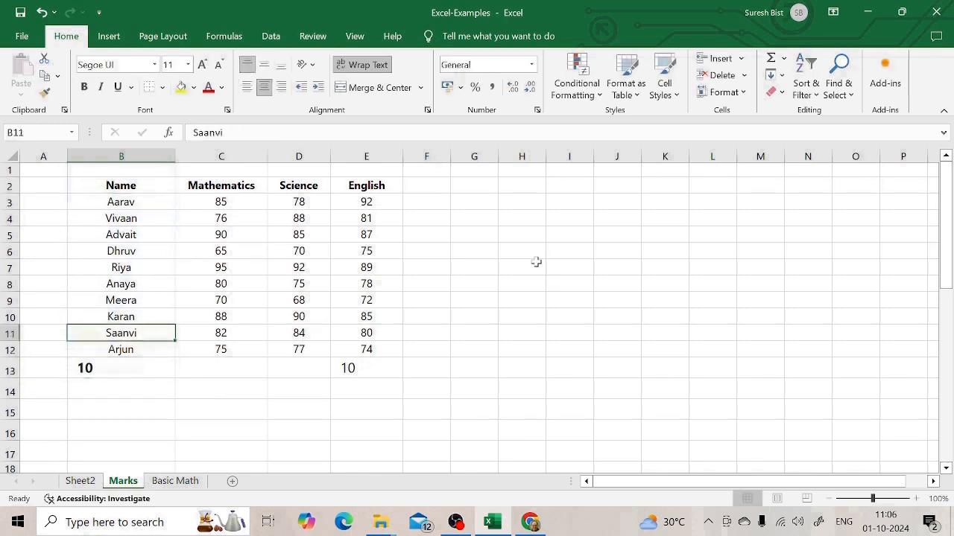
key("Down")
key("Down")
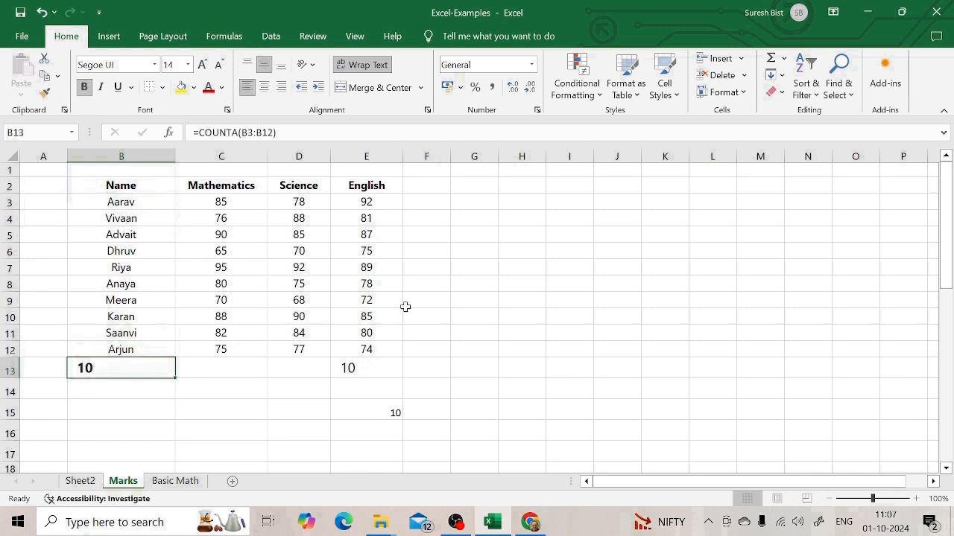
Step: Try counting the English marks in E3:E12 with COUNTA in a cell below the column
left_click(363, 187)
left_click(485, 302)
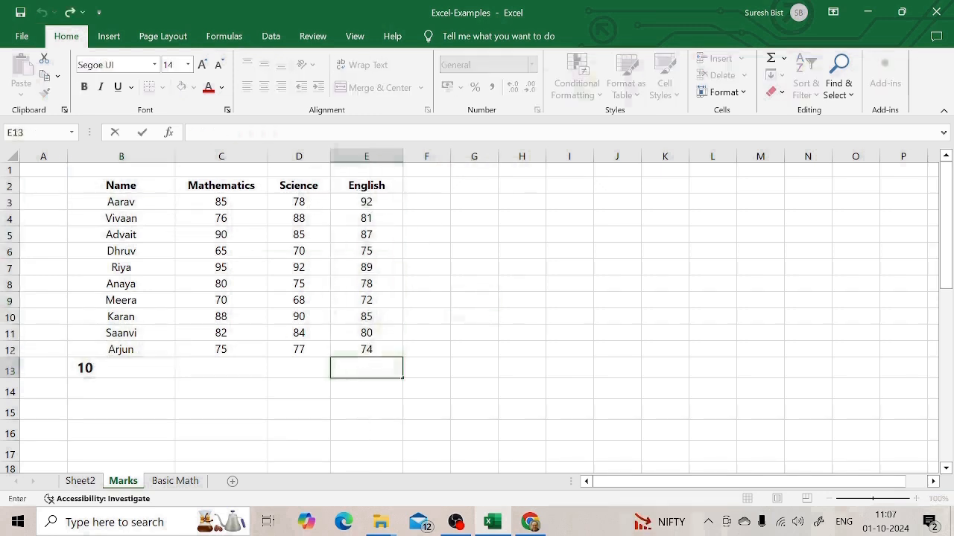
type("=counta(")
left_click_drag(367, 202, 362, 348)
key("Return")
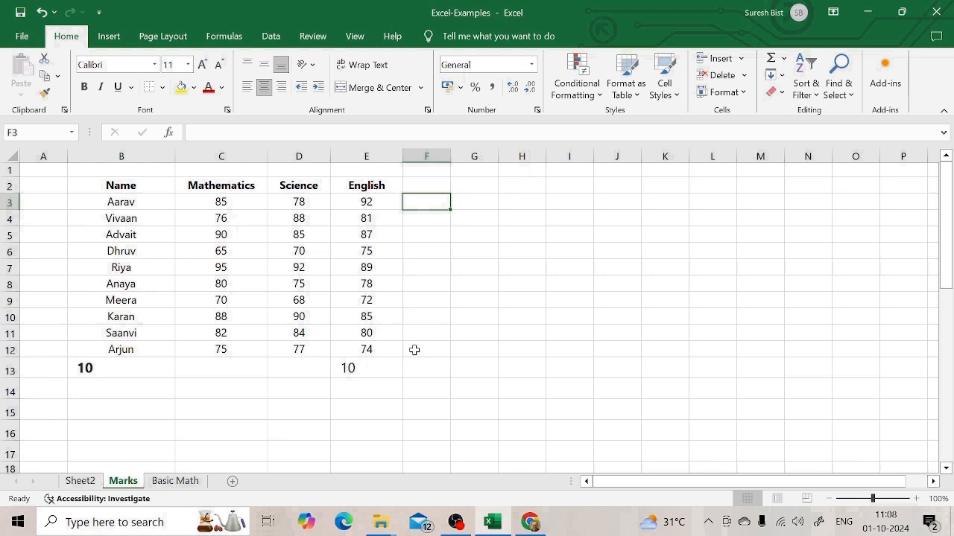
Step: Examine the COUNT cell E13, and compare the text entries in B3:B12 with the numeric marks in E3:E12
left_click(364, 385)
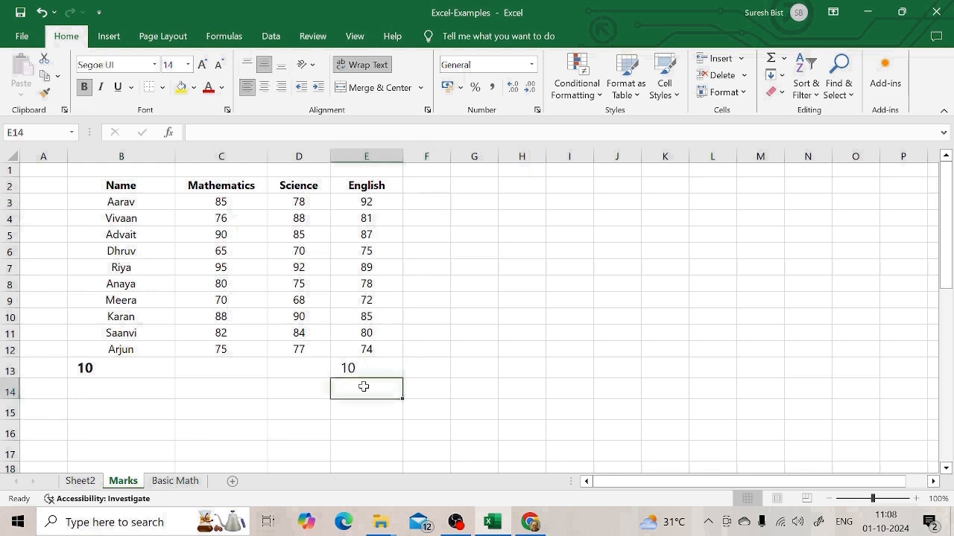
left_click(362, 366)
left_click(343, 393)
left_click(507, 274)
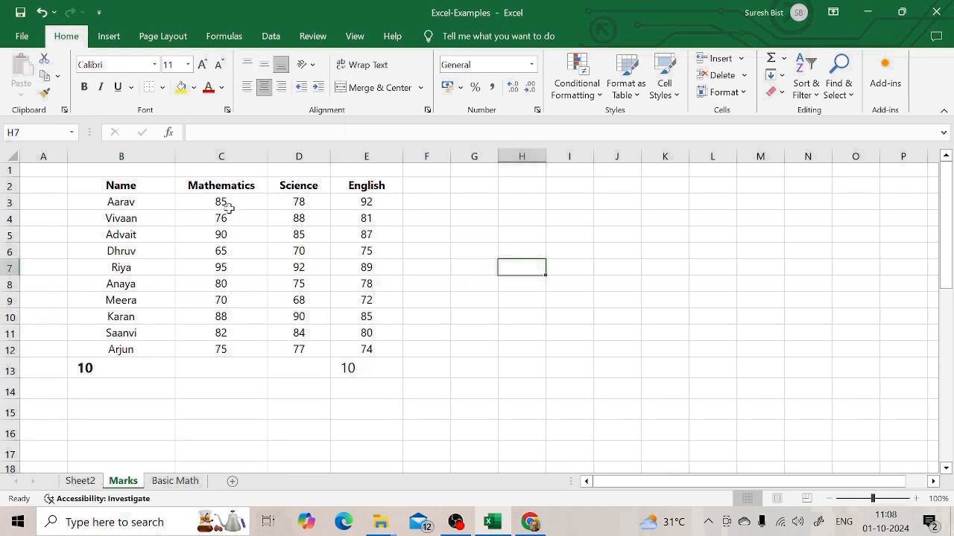
left_click(128, 250)
left_click_drag(128, 202, 127, 347)
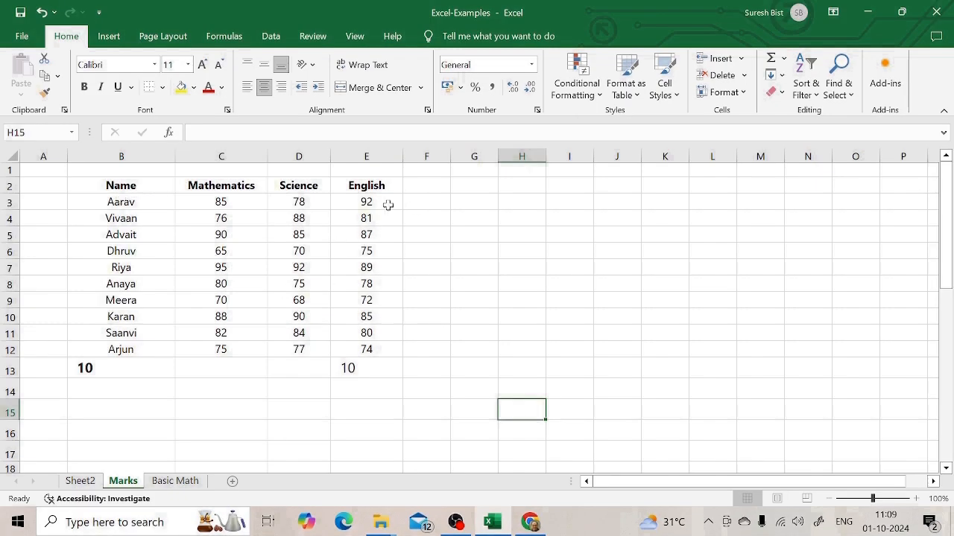
left_click_drag(388, 205, 384, 350)
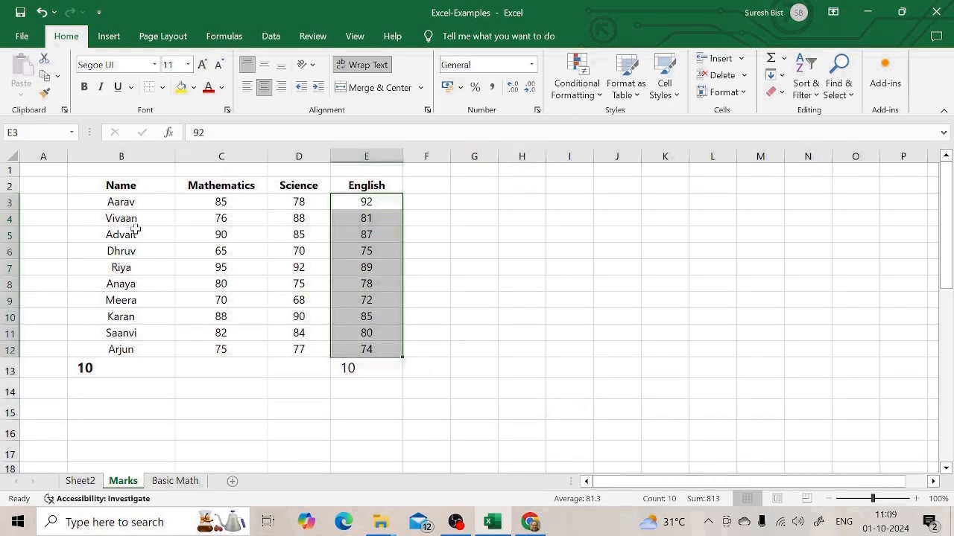
left_click(426, 317)
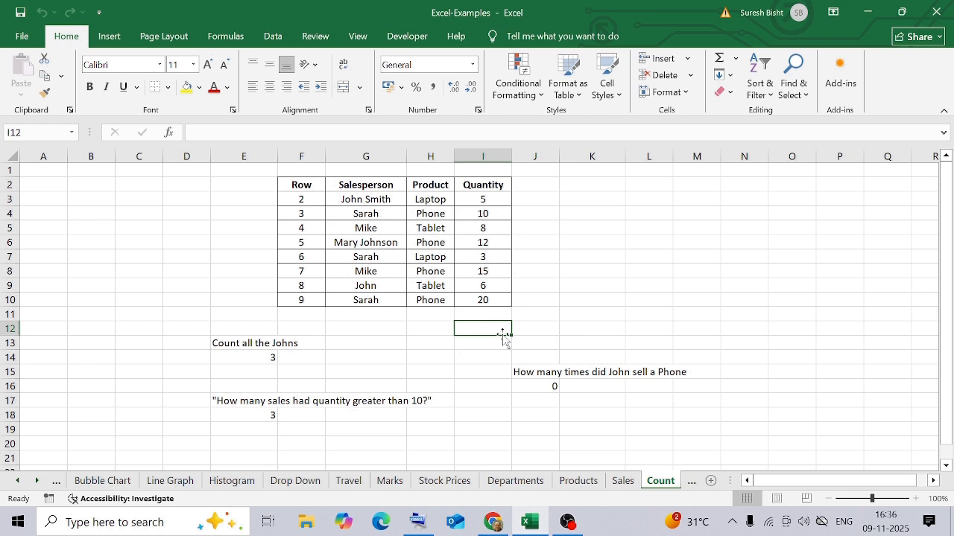
Step: On the Count sheet, clear quantities I5 and I7 and enter =COUNTBLANK(I3:I10) in I12
left_click(492, 228)
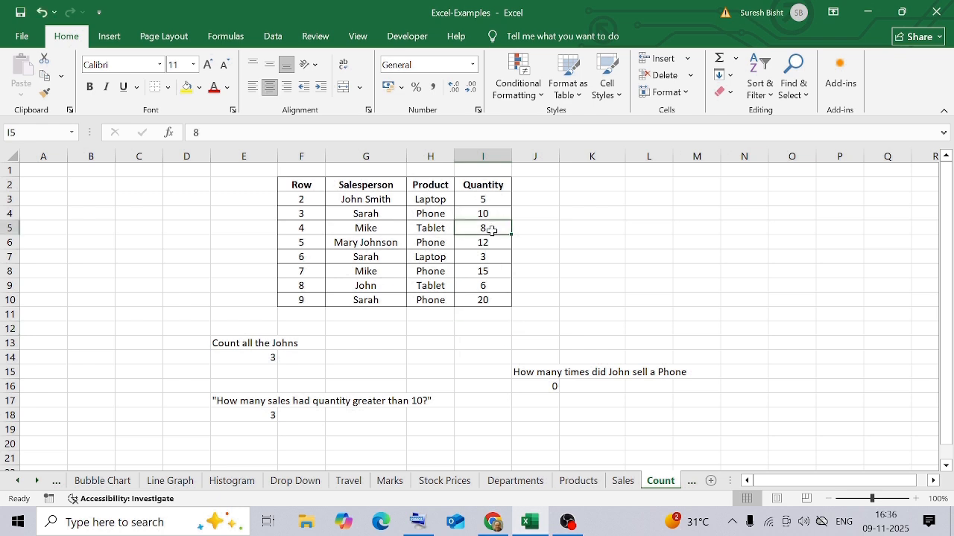
key("BackSpace")
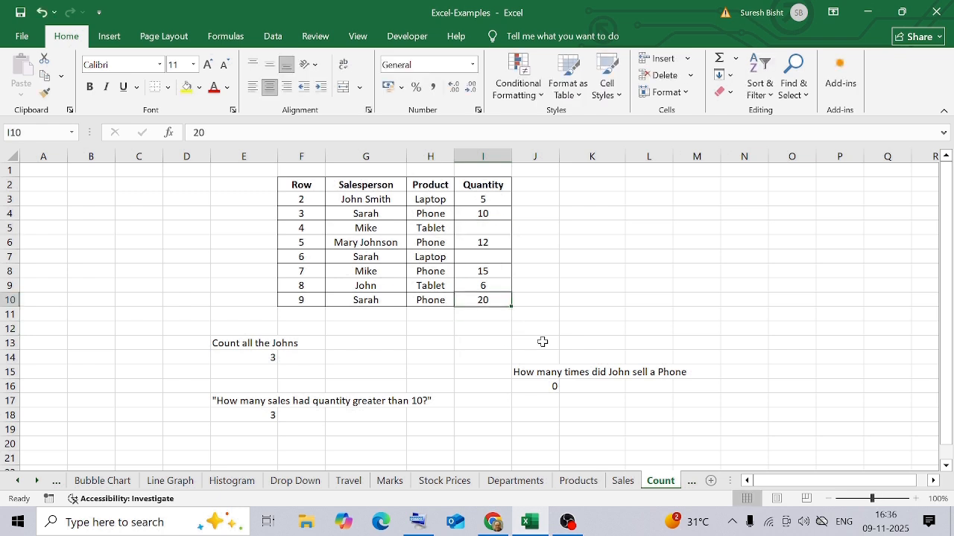
left_click(504, 327)
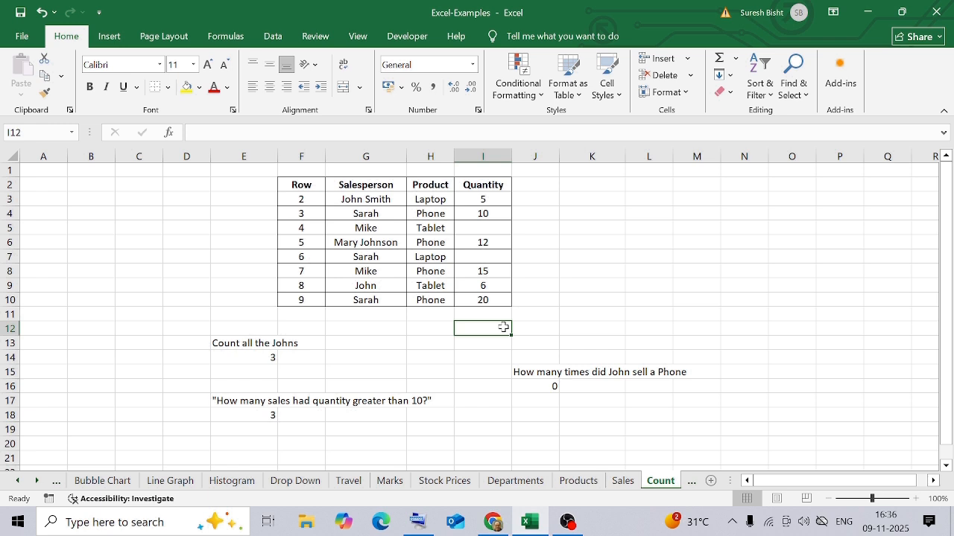
type("=countb")
key("Tab")
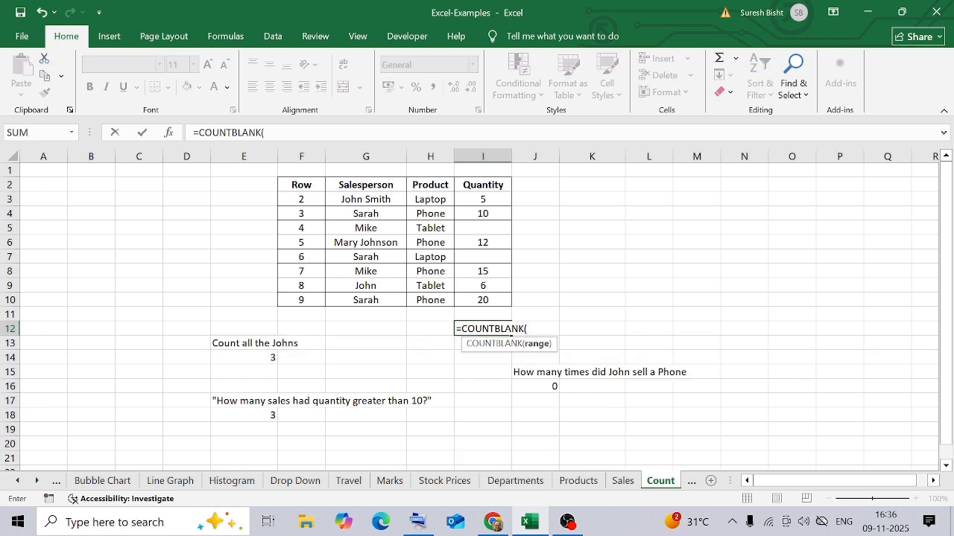
left_click_drag(483, 199, 488, 300)
type(")")
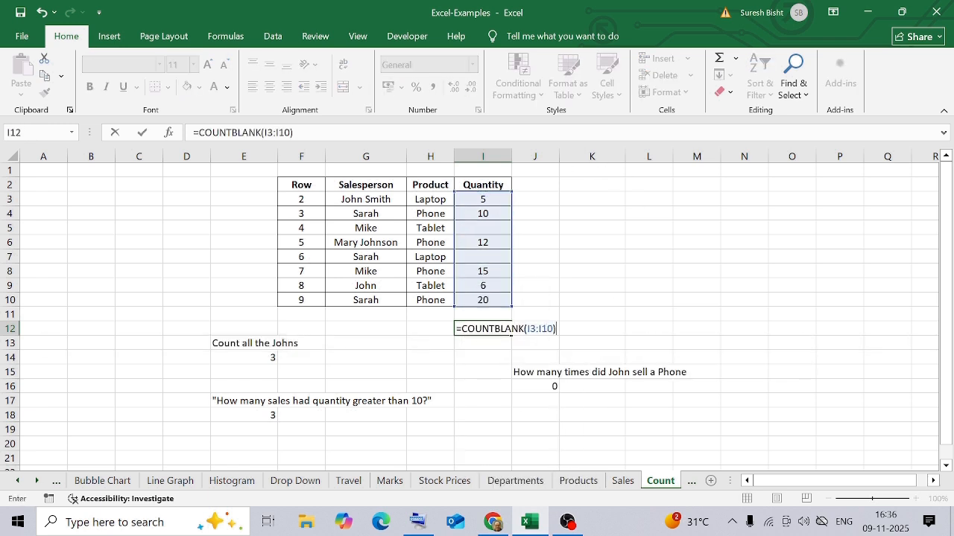
key("Return")
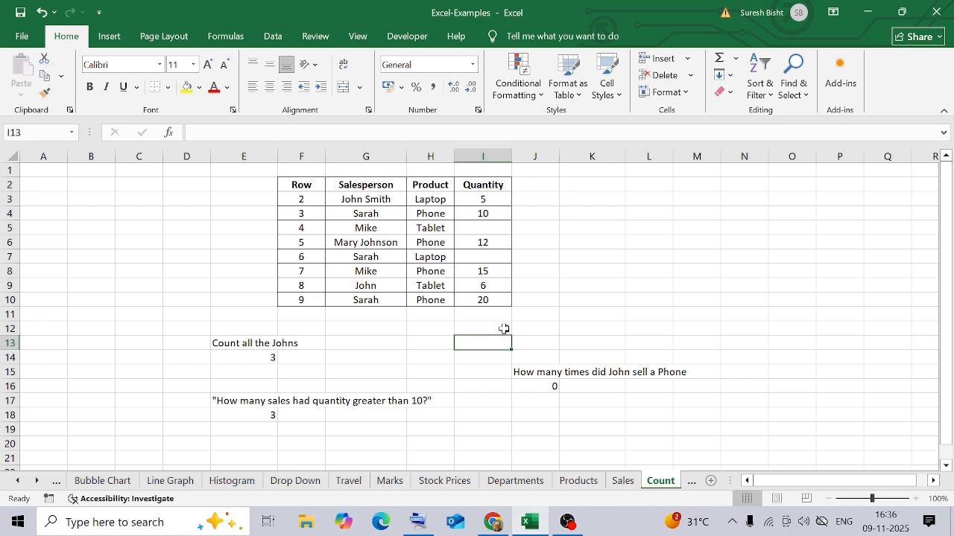
left_click(503, 328)
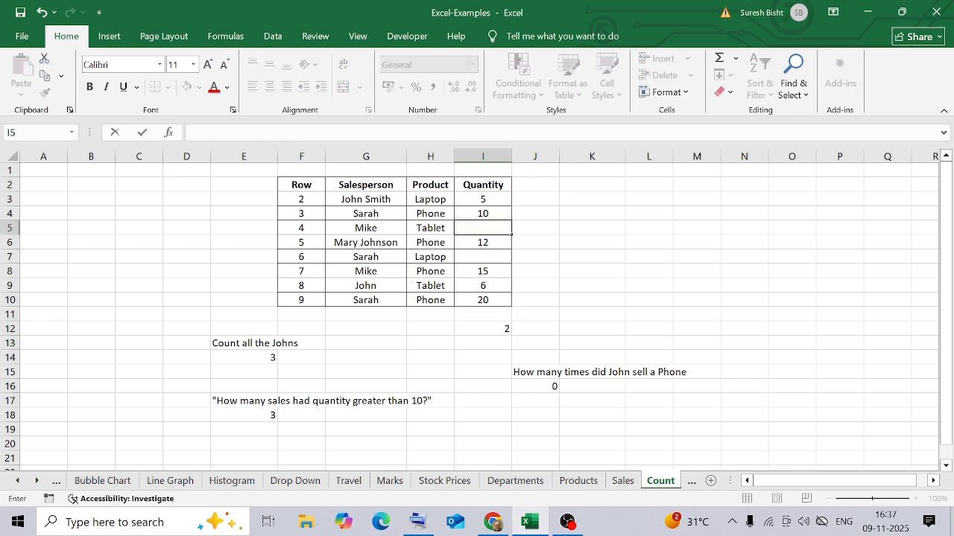
Step: Try a blank space as the entry in I5, check the COUNTBLANK cell I12, and undo the entry
key("Return")
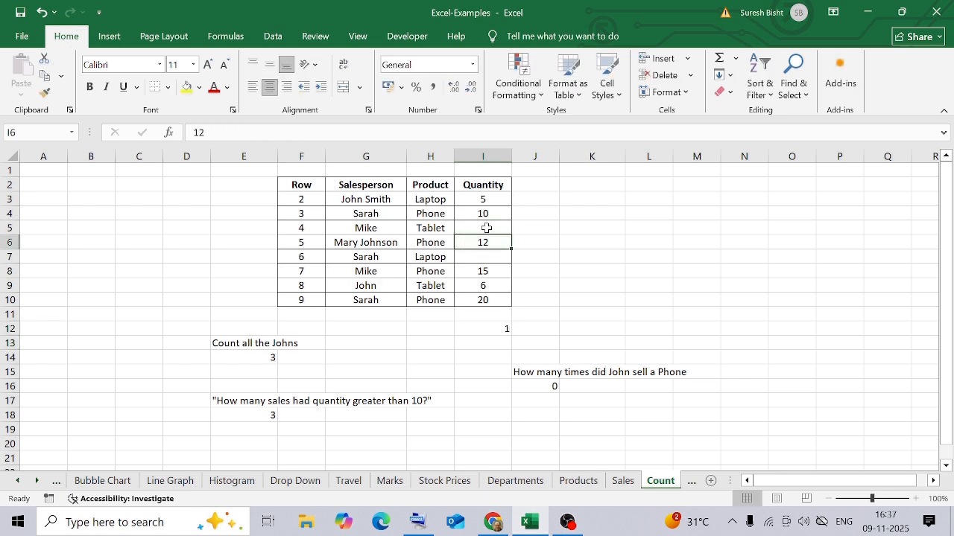
left_click(494, 327)
left_click(497, 232)
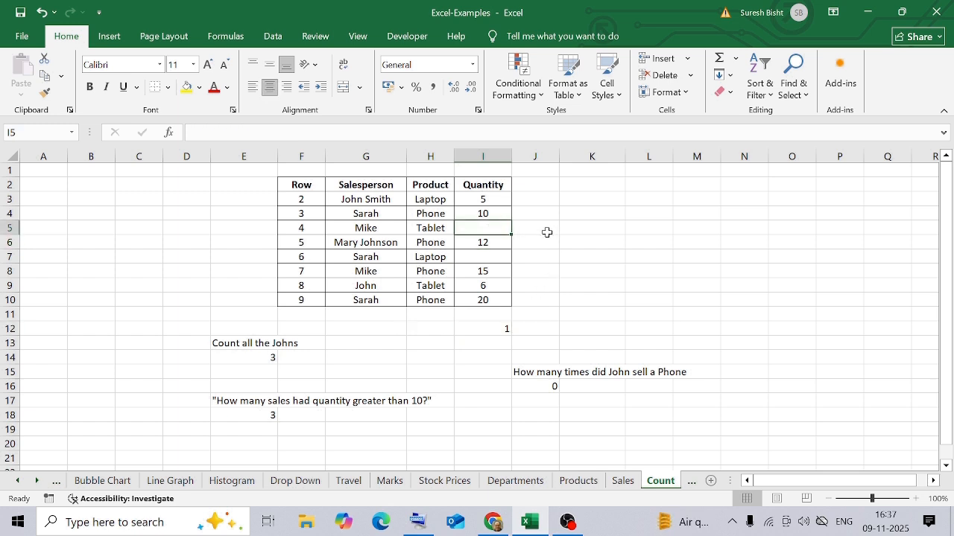
key("ctrl+z")
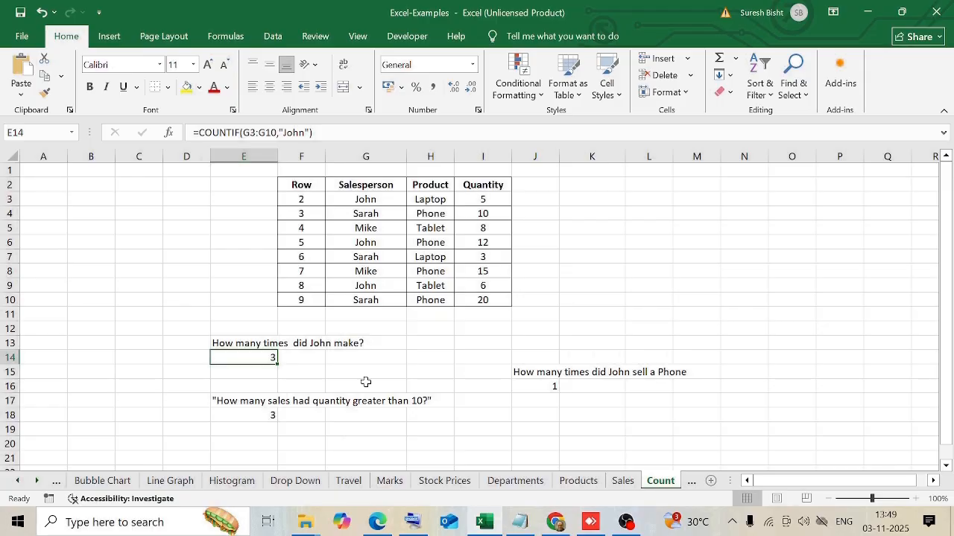
Step: Examine the range and name criterion of the COUNTIF formula in E14, leaving the formula as it is
double_click(241, 355)
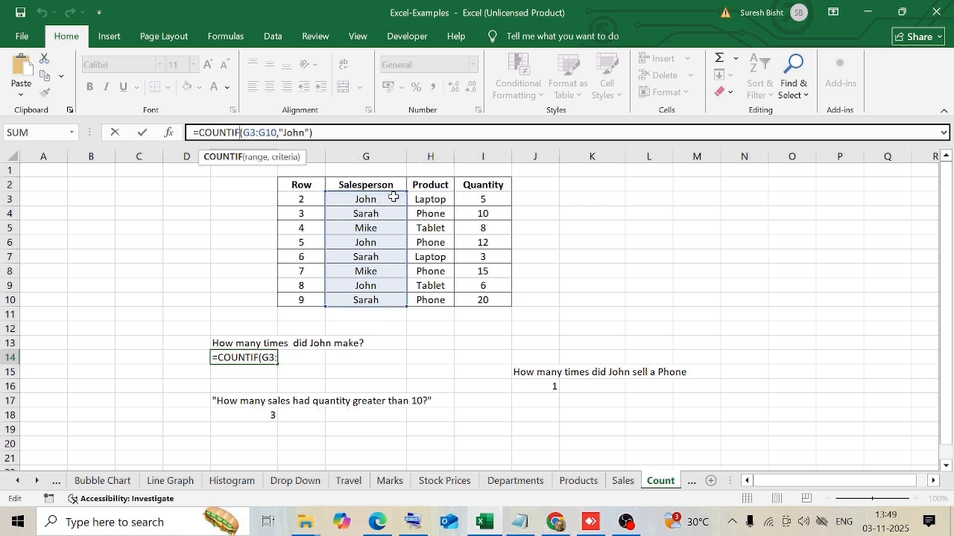
left_click(248, 133)
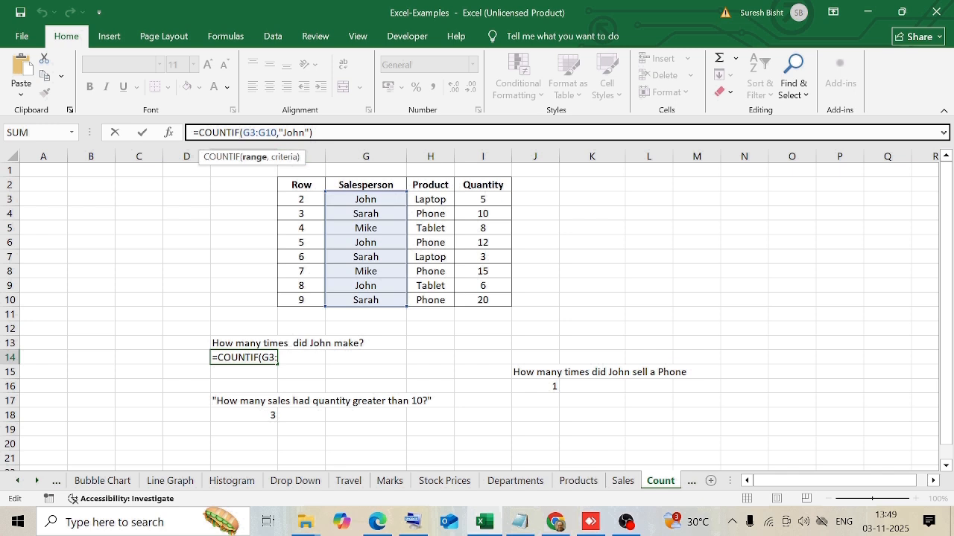
left_click(286, 133)
key("Escape")
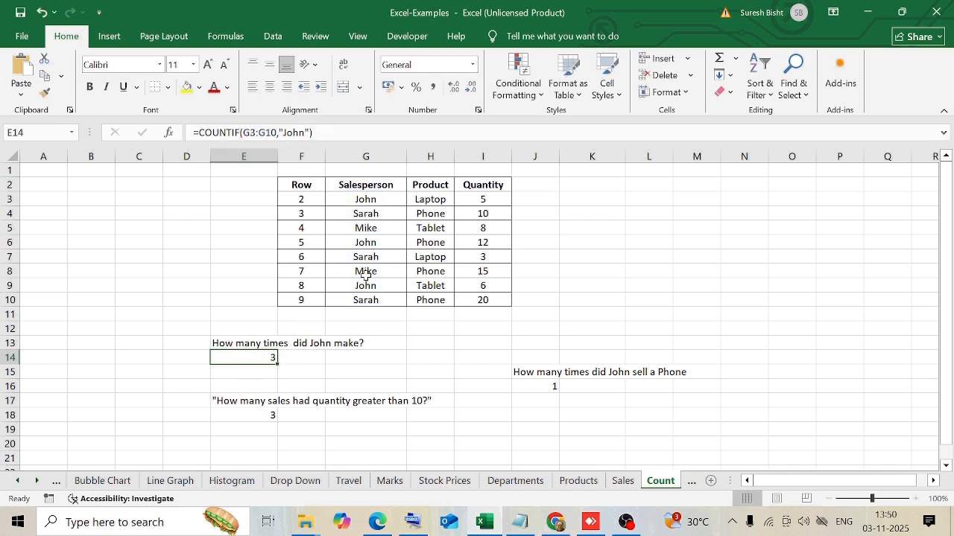
Step: Examine the COUNTIF formula in E18 with its ">10" criterion, and review the quantities in I3:I10
left_click(244, 415)
left_click(245, 132)
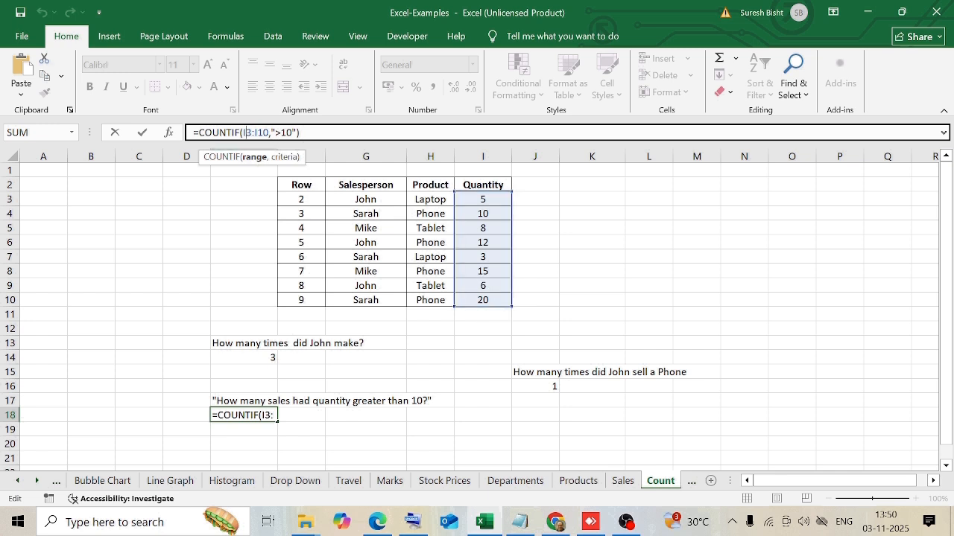
left_click(270, 133)
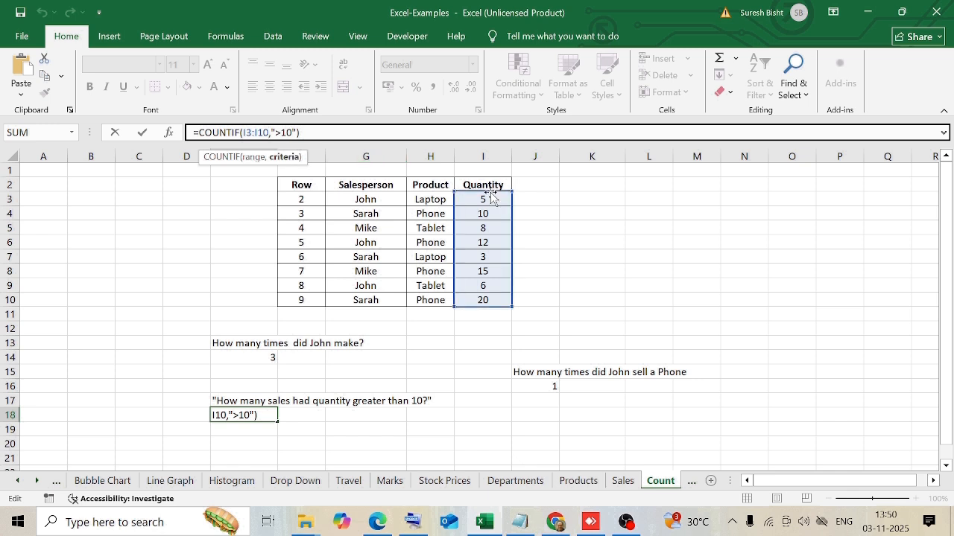
key("Return")
left_click_drag(488, 199, 504, 297)
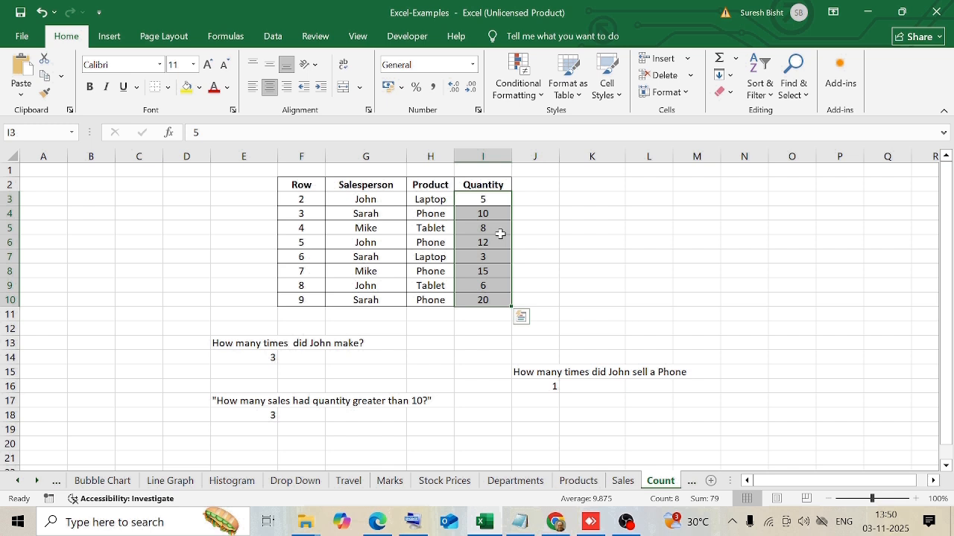
Step: Examine the COUNTIFS formula in J16, including its salesperson range G3:G10, name criterion and product range H3:H10
left_click(544, 386)
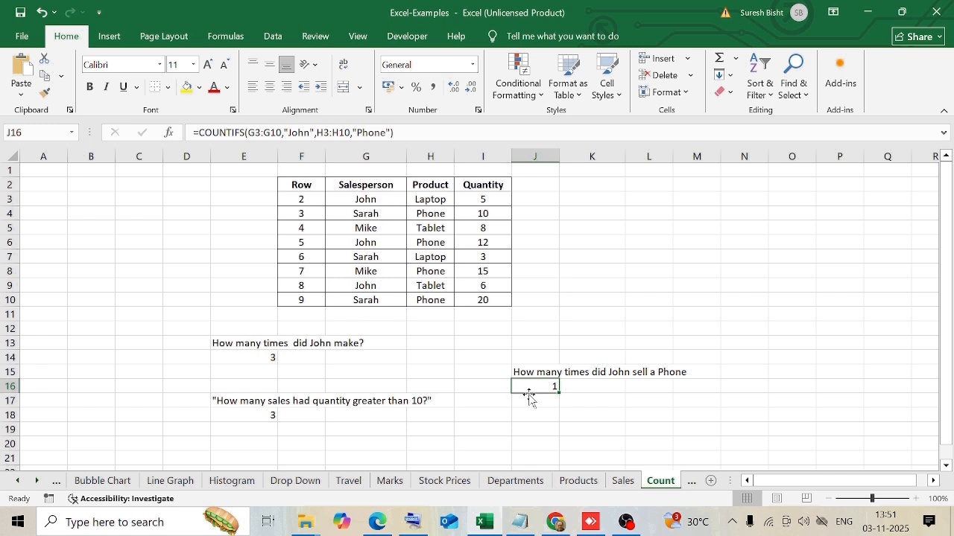
left_click(272, 132)
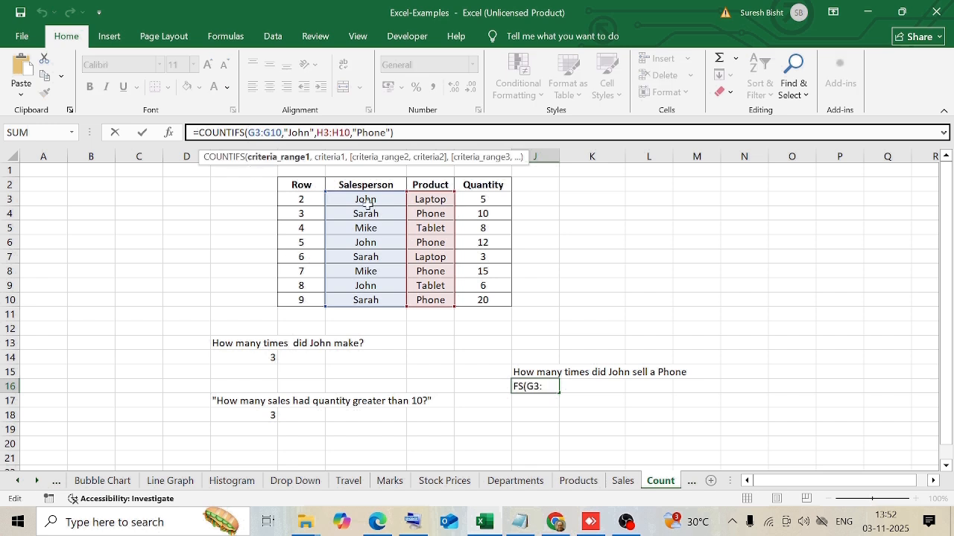
left_click(281, 133)
left_click(298, 133)
left_click(345, 133)
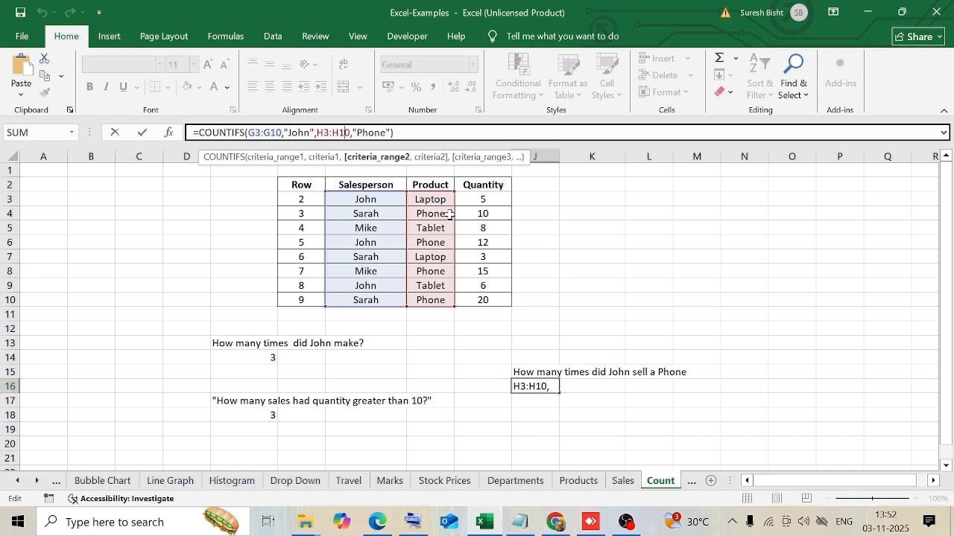
key("ctrl+Return")
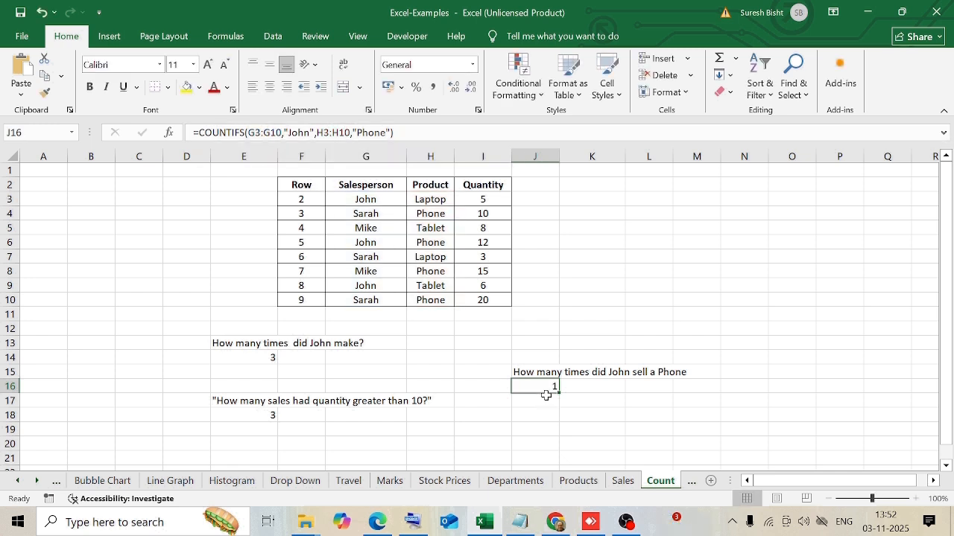
Step: Trace the COUNTIFS match in the sales table by checking salesperson cells G3, G6 and G9 and the product in H6
left_click(366, 199)
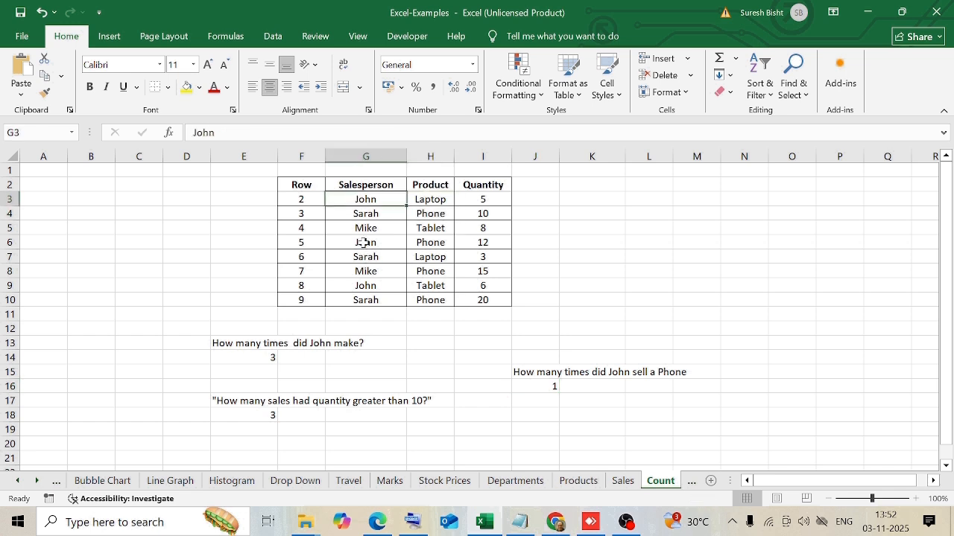
left_click(365, 243)
left_click(366, 287)
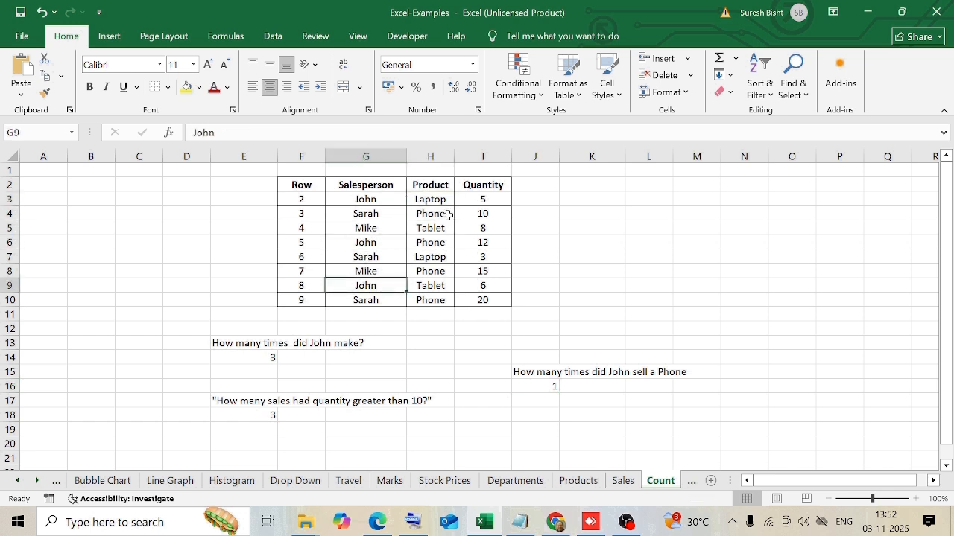
left_click(430, 244)
left_click(348, 246)
left_click(421, 245)
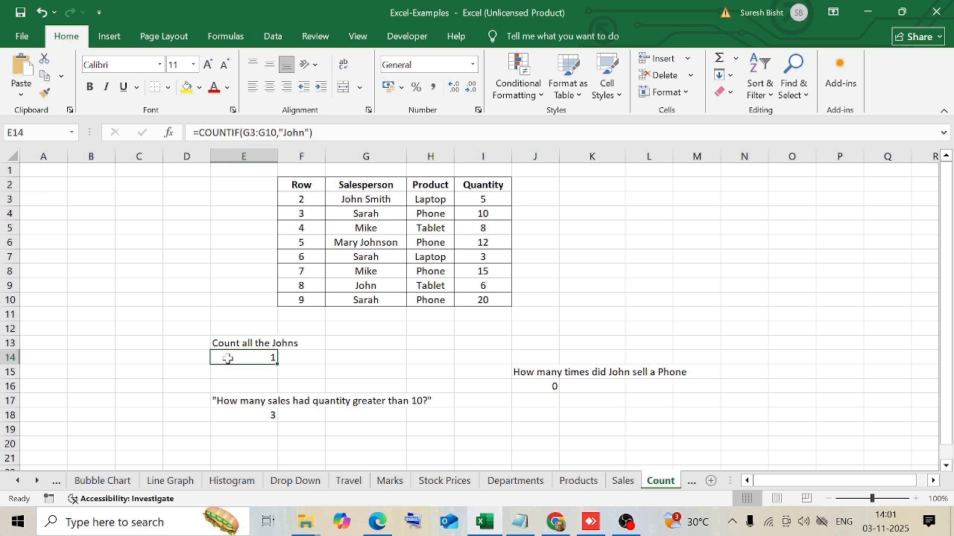
Step: Compare the exact-name criterion of the COUNTIF formula in E14 with the salesperson entries in G9, G3 and G6
left_click_drag(369, 197, 357, 292)
left_click(249, 358)
left_click(283, 133)
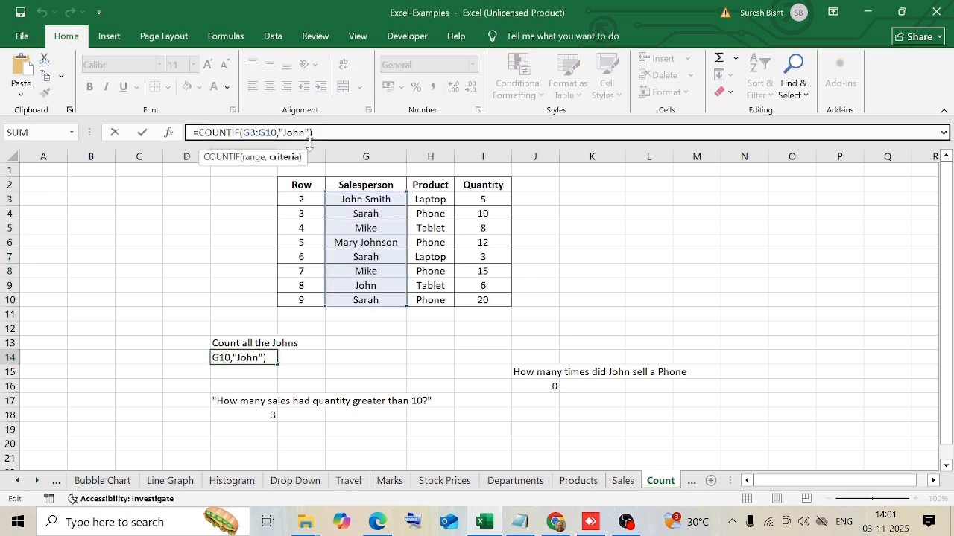
left_click(366, 287)
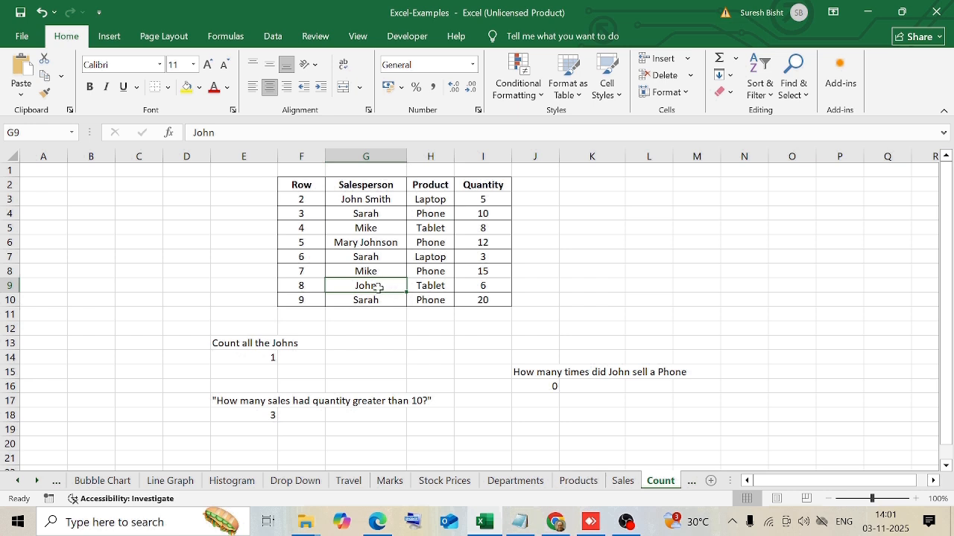
left_click(385, 199)
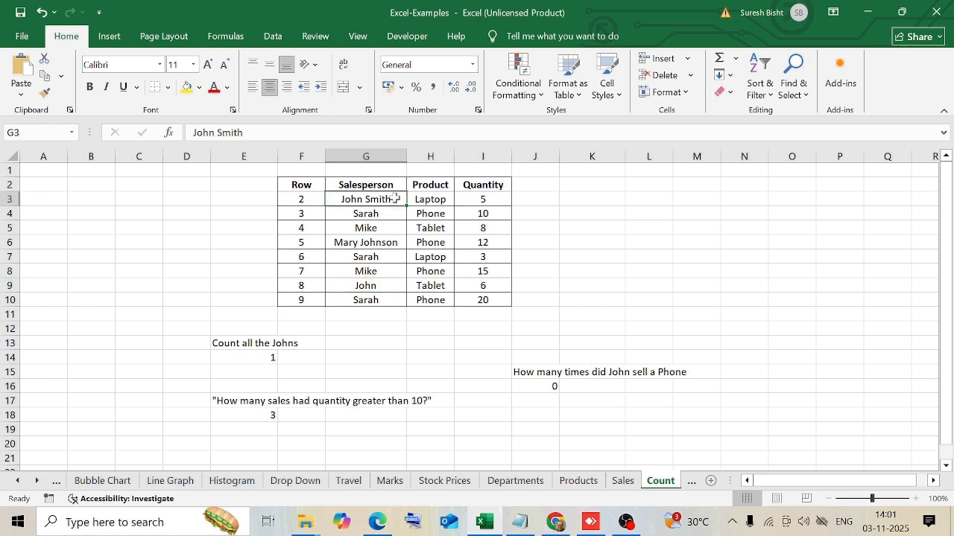
left_click(392, 243)
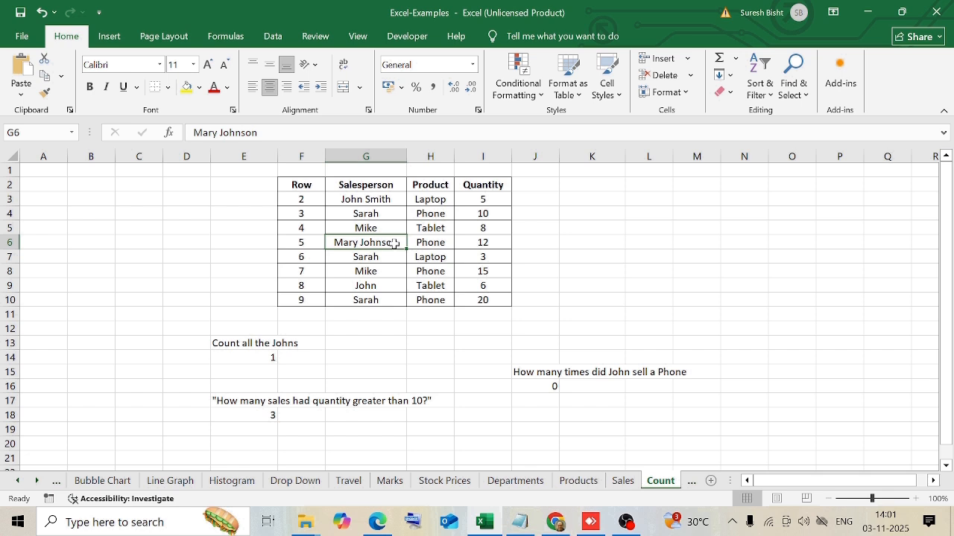
Step: Add a * wildcard after the first name in the criterion of the COUNTIF formula in E14
left_click(267, 354)
key("F2")
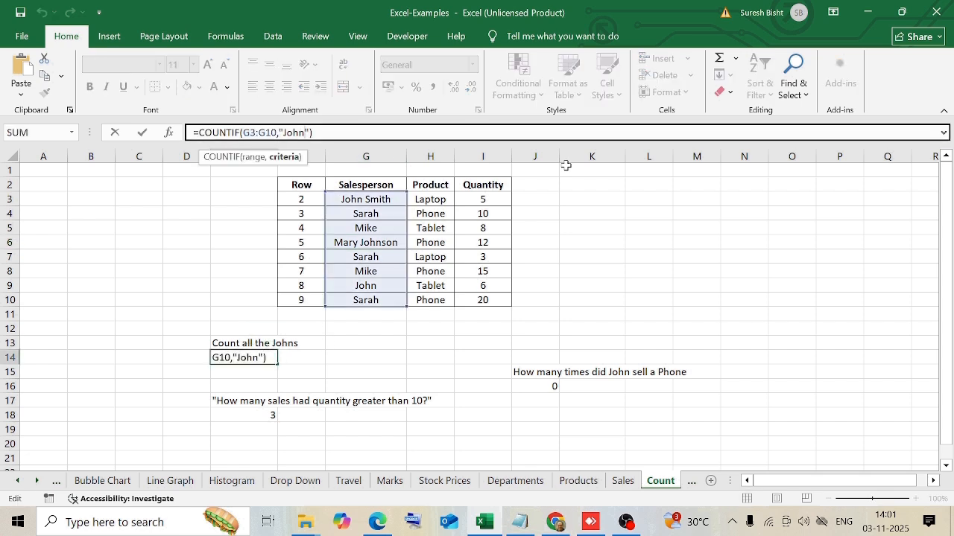
key("Left")
key("Left")
type("*")
key("Return")
left_click(268, 359)
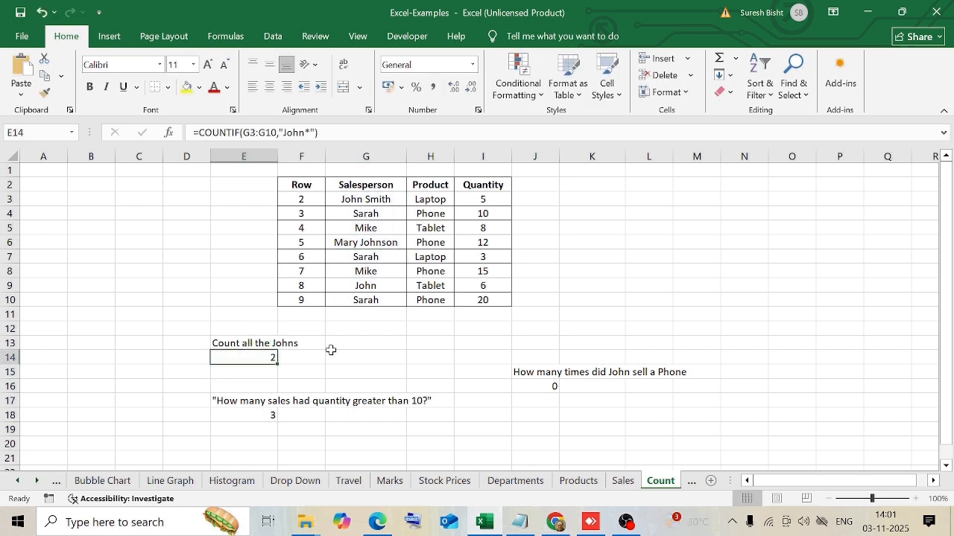
Step: Check the salesperson entries in G9 and G6, and add a * wildcard before the name in E14's COUNTIF criterion
left_click(381, 285)
left_click(402, 246)
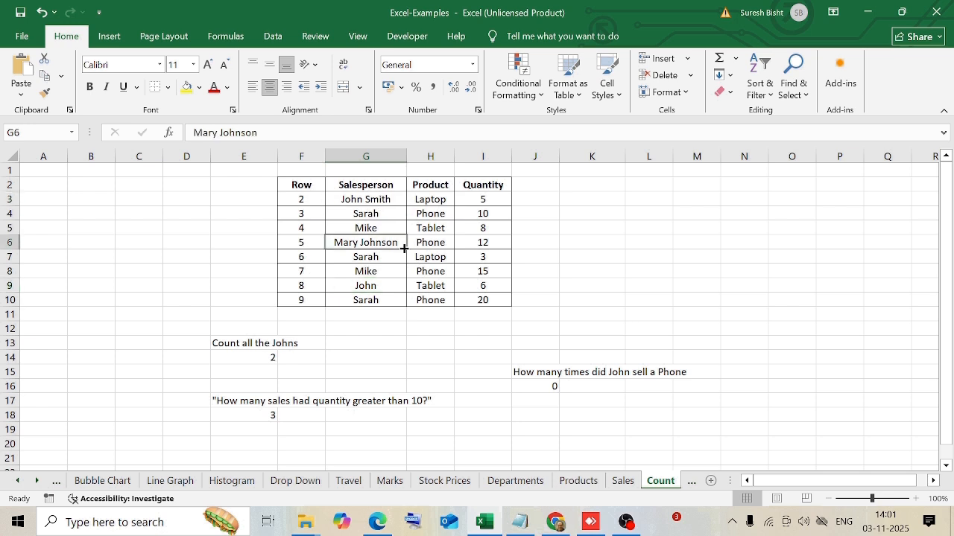
left_click(262, 359)
left_click(282, 133)
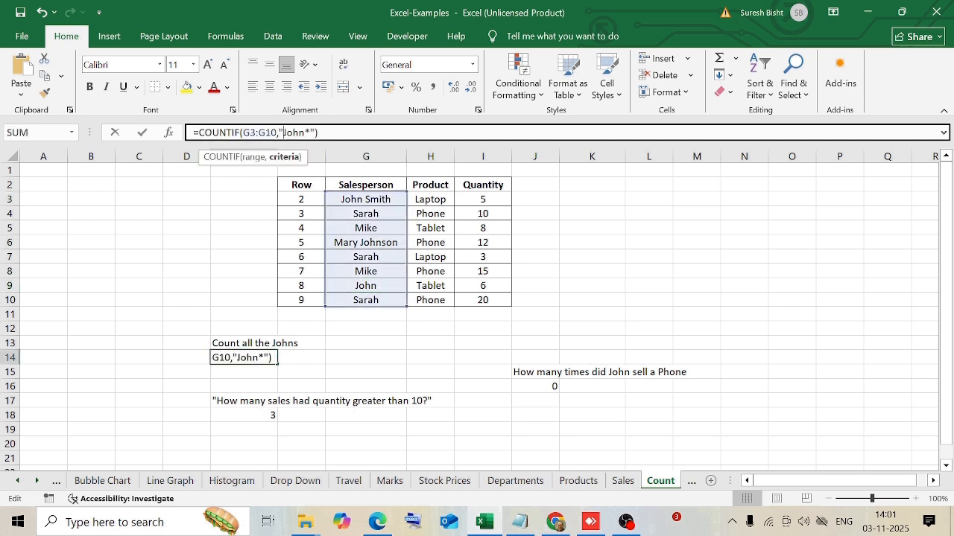
type("*")
key("Return")
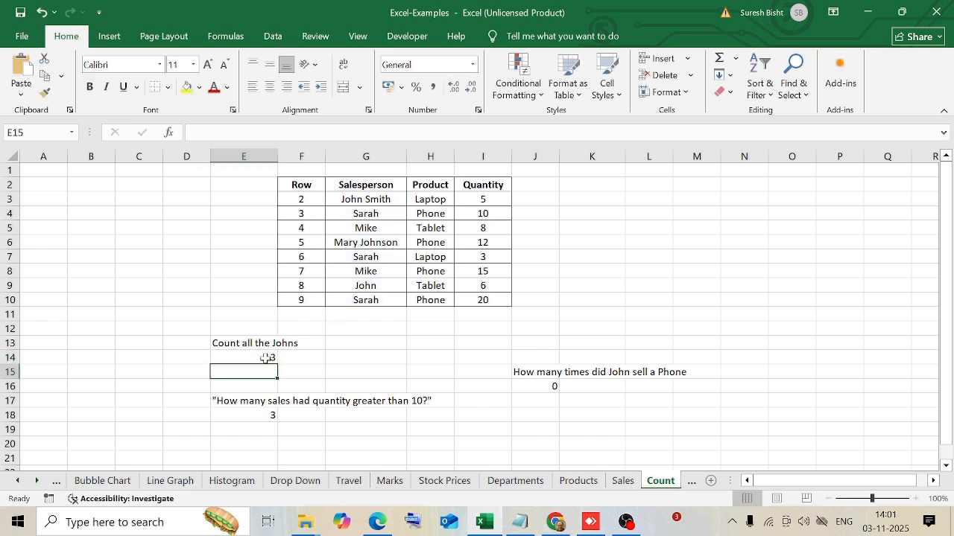
left_click(265, 359)
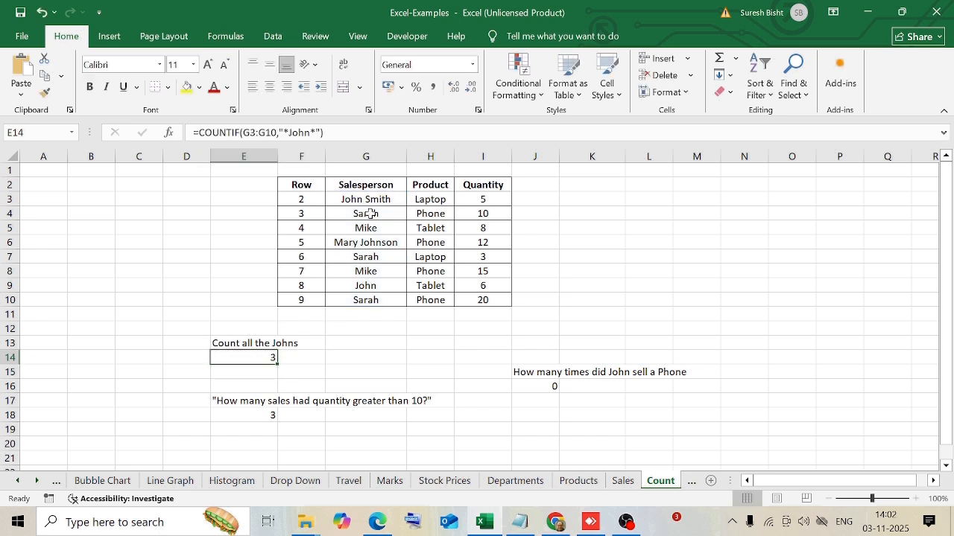